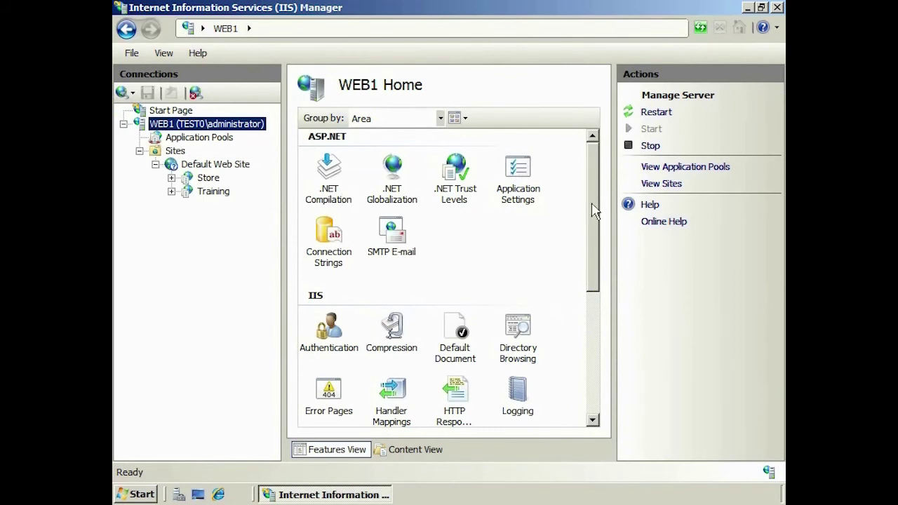
# Open the Shared Configuration feature page for WEB1
pyautogui.moveTo(593, 208); pyautogui.dragTo(607, 369)
pyautogui.click(410, 367)
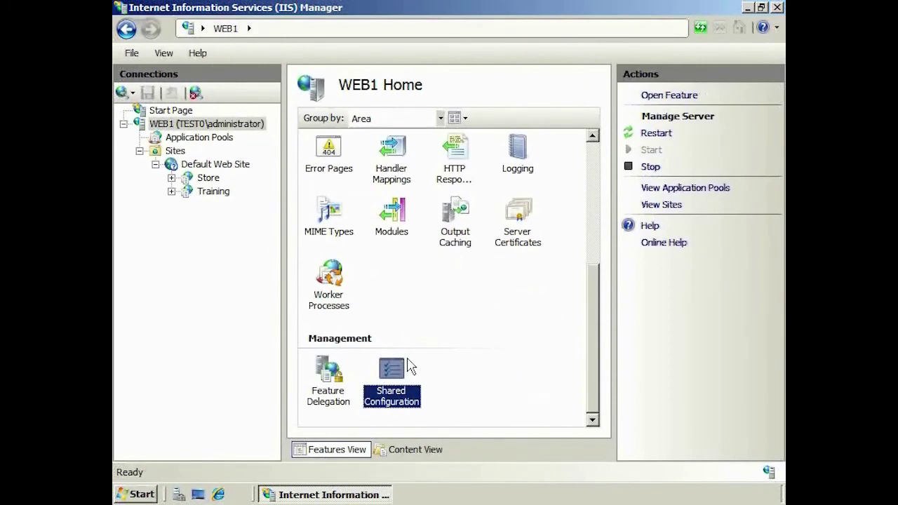
pyautogui.doubleClick(410, 366)
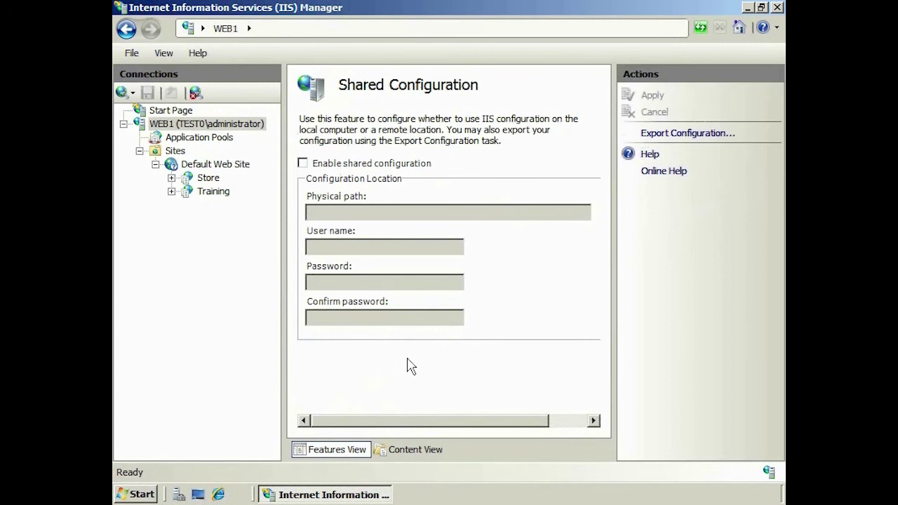
# Export the configuration to \\app1\IISConfig, protected by an encryption keys password
pyautogui.click(721, 138)
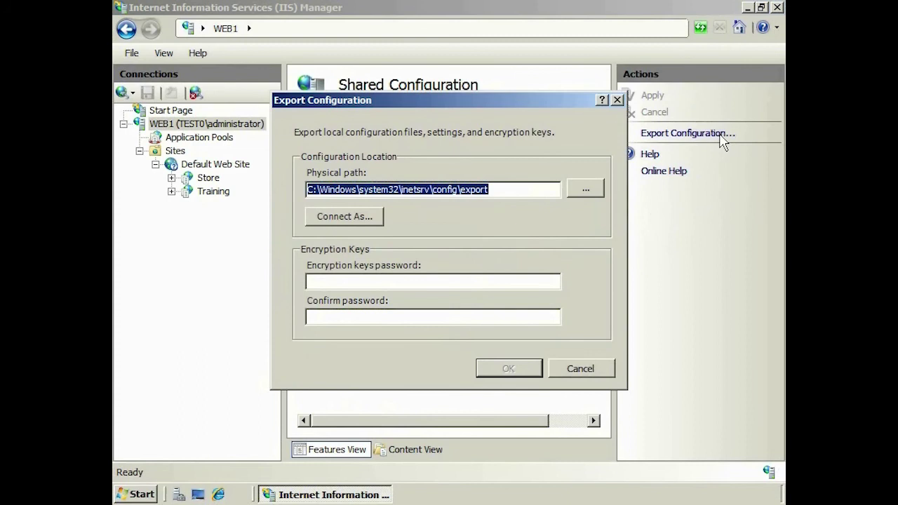
pyautogui.write('\\')
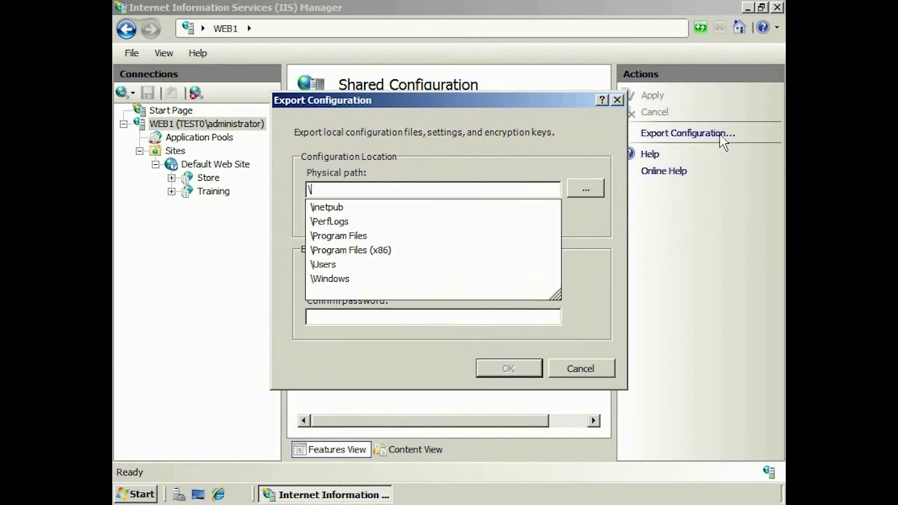
pyautogui.write('\\app1\\')
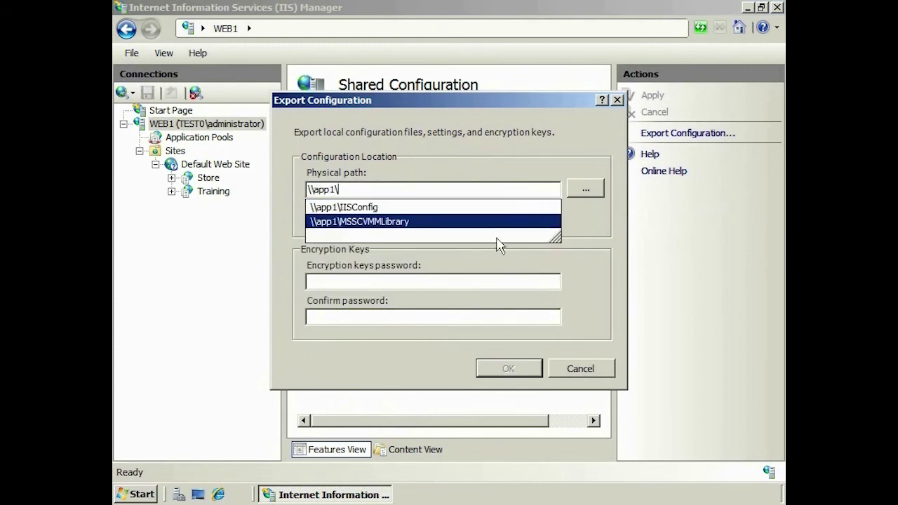
pyautogui.click(475, 209)
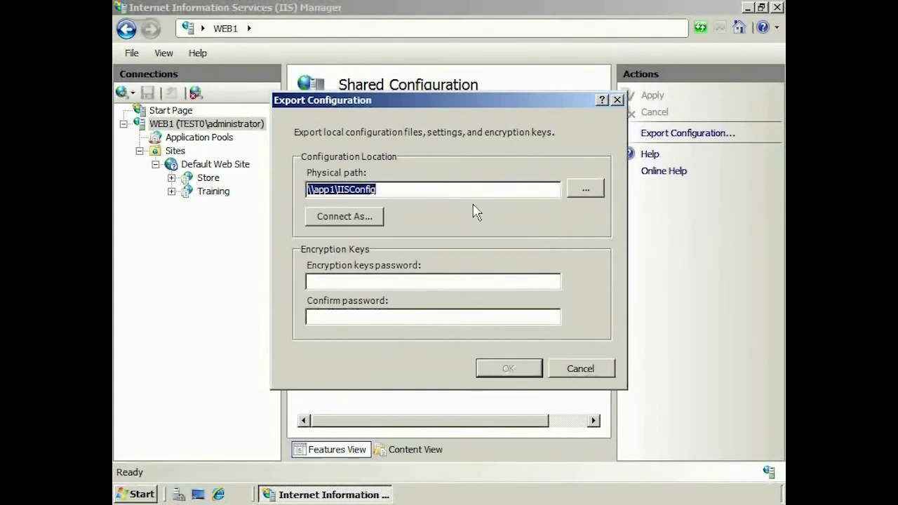
pyautogui.click(479, 281)
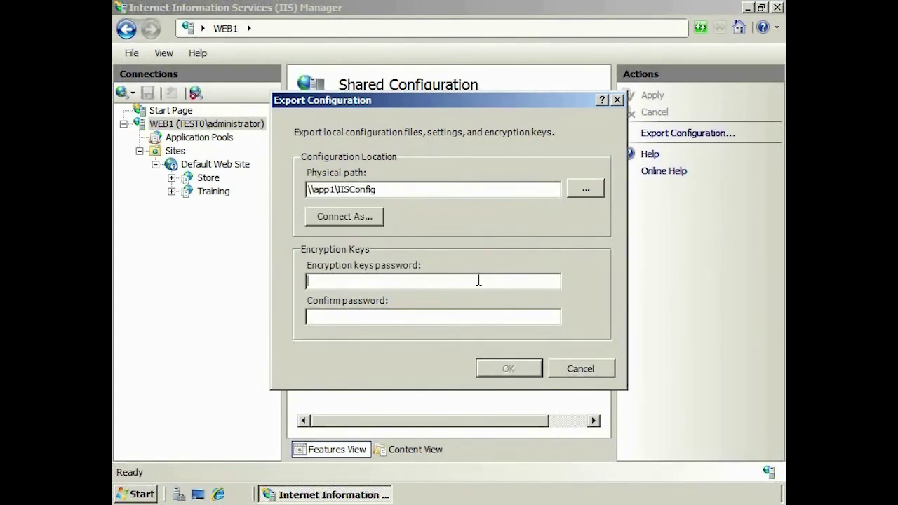
pyautogui.write('••••••••••••••••••••')
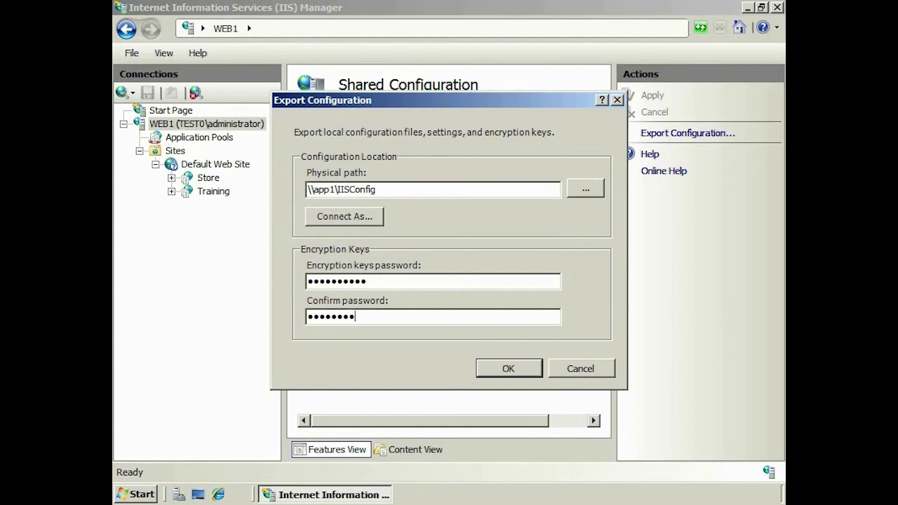
pyautogui.click(536, 375)
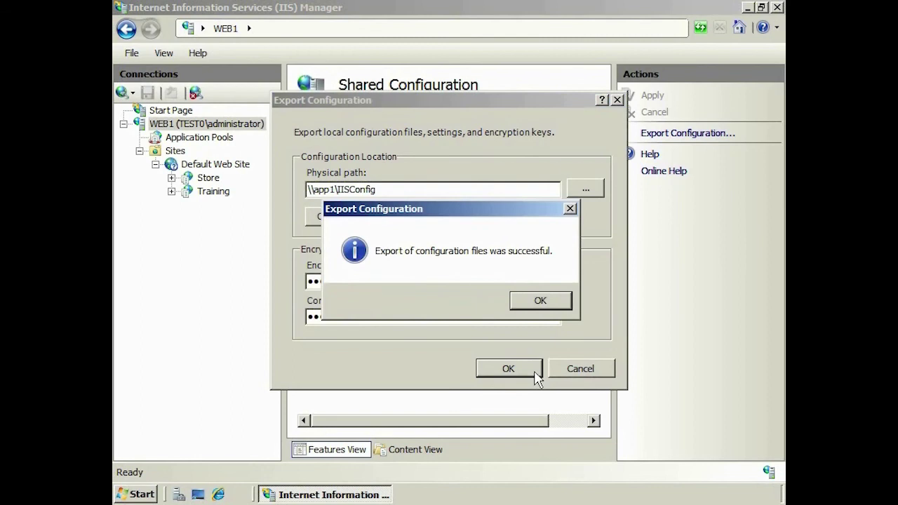
pyautogui.click(540, 300)
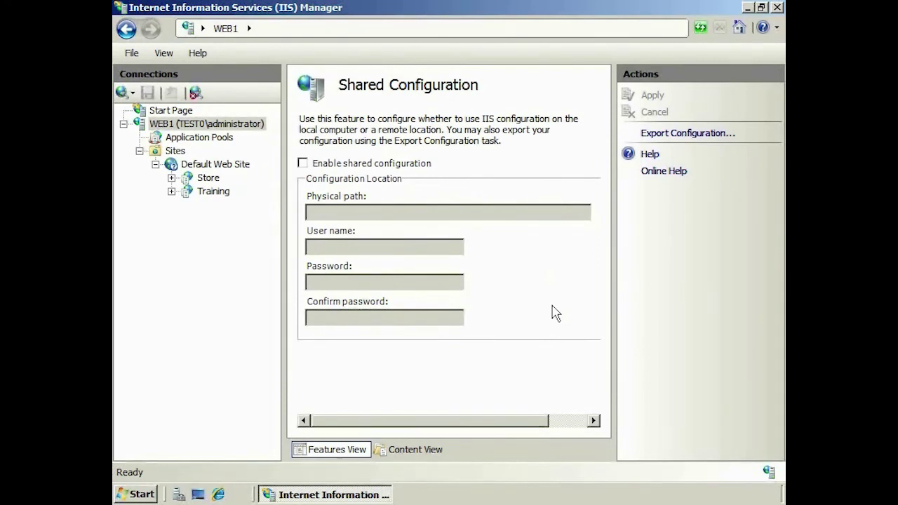
# Enable shared configuration using path \\app1\IISConfig, user Administrator, and the account password confirmed
pyautogui.click(324, 170)
pyautogui.click(389, 211)
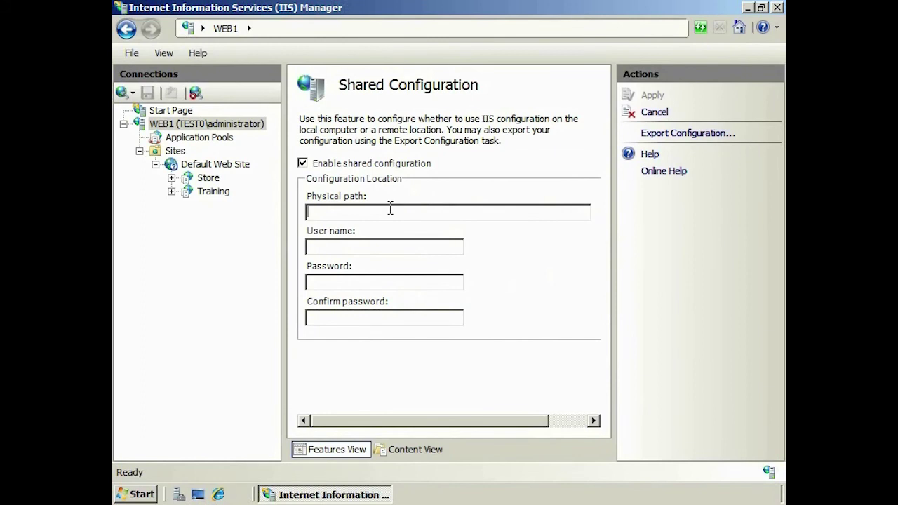
pyautogui.write('\\\\app1\\')
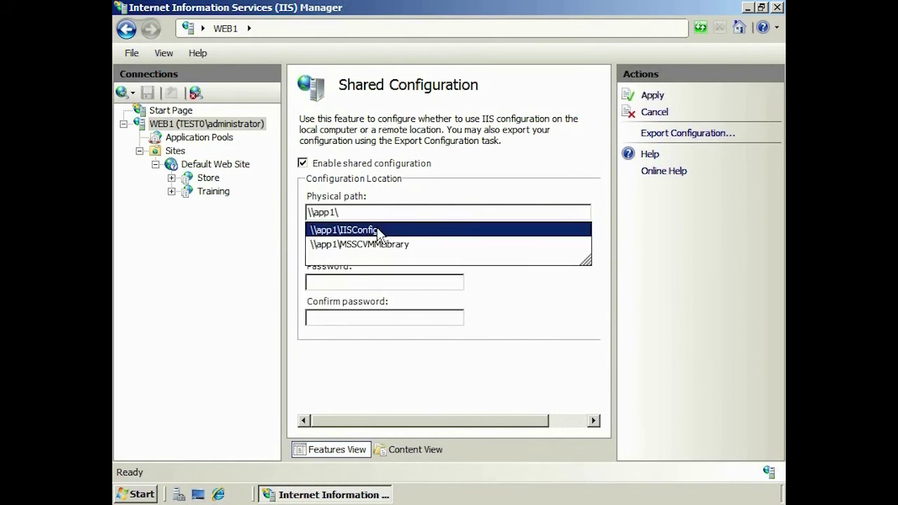
pyautogui.click(377, 231)
pyautogui.click(379, 246)
pyautogui.write('Admin')
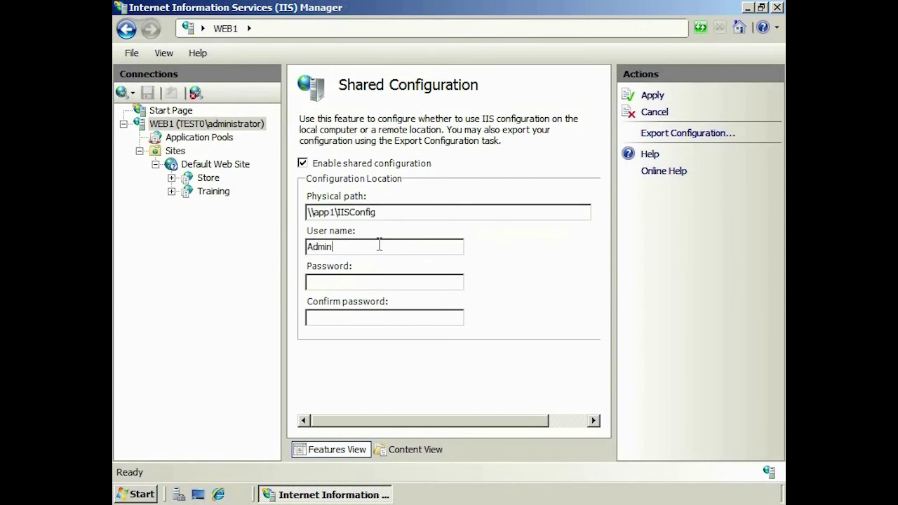
pyautogui.write('istrator')
pyautogui.press('Tab')
pyautogui.write('Pa$$w0rd12')
pyautogui.press('Tab')
pyautogui.write('Pa$$w0rd')
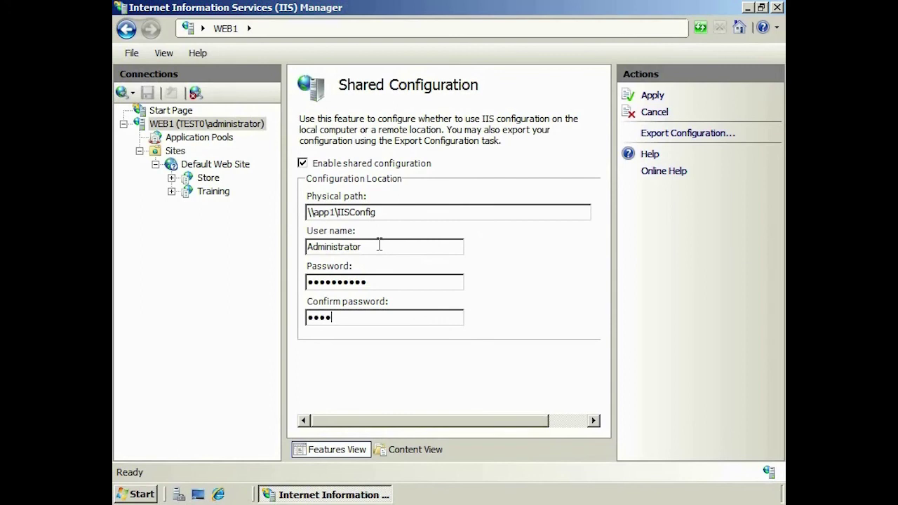
pyautogui.write('12')
# Apply the shared configuration, entering the encryption key password and acknowledging the confirmations
pyautogui.click(652, 96)
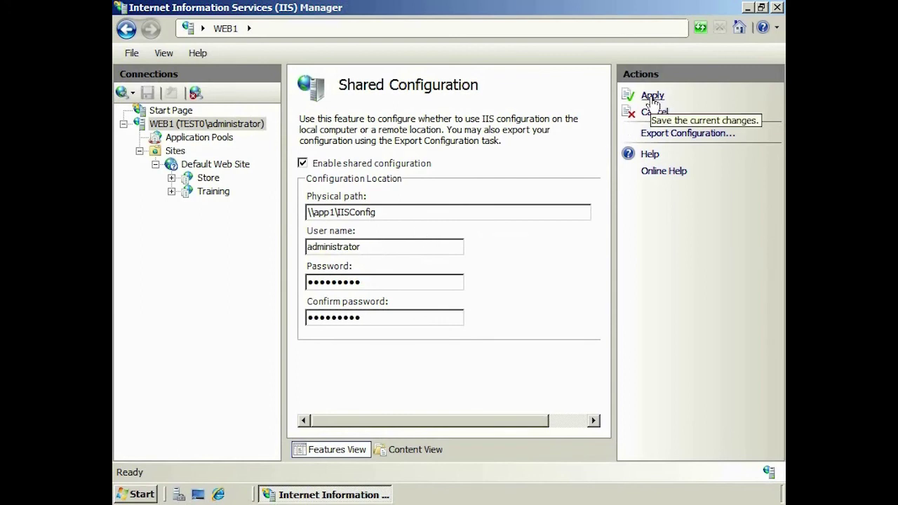
pyautogui.write('Pa$$w0rd')
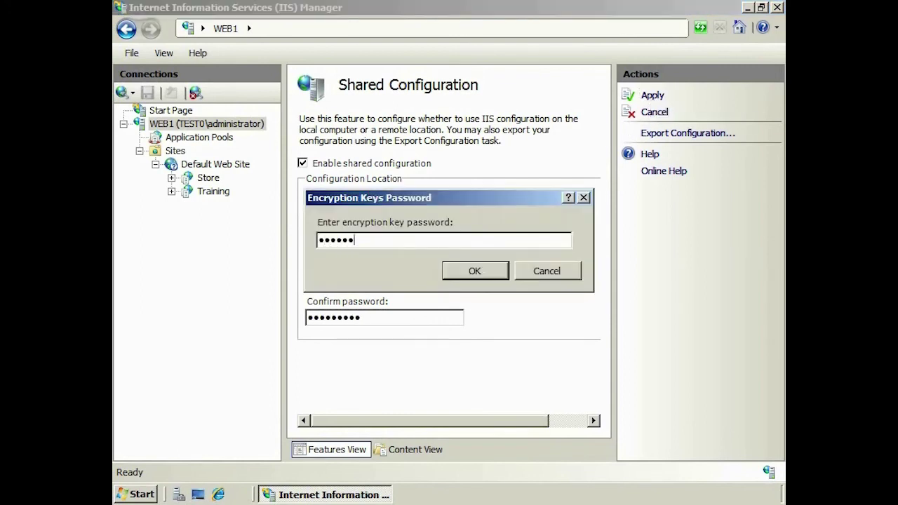
pyautogui.write('12')
pyautogui.click(495, 276)
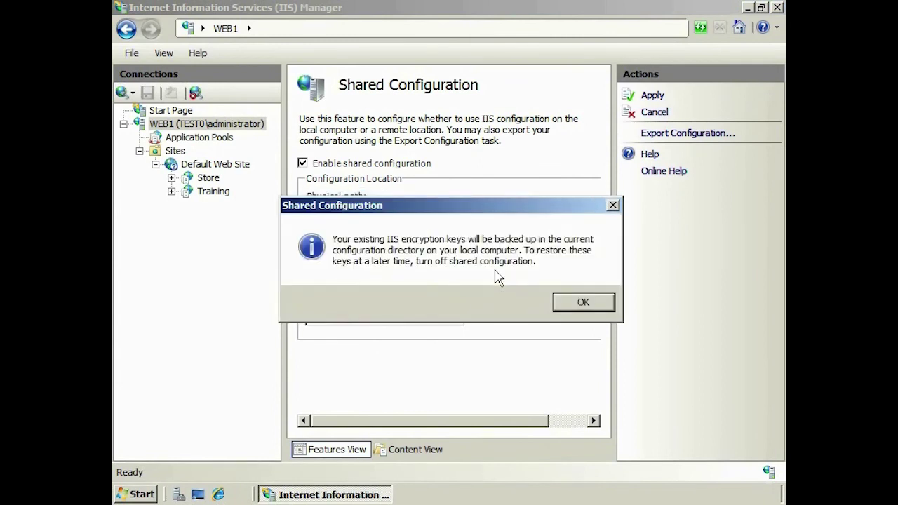
pyautogui.click(610, 302)
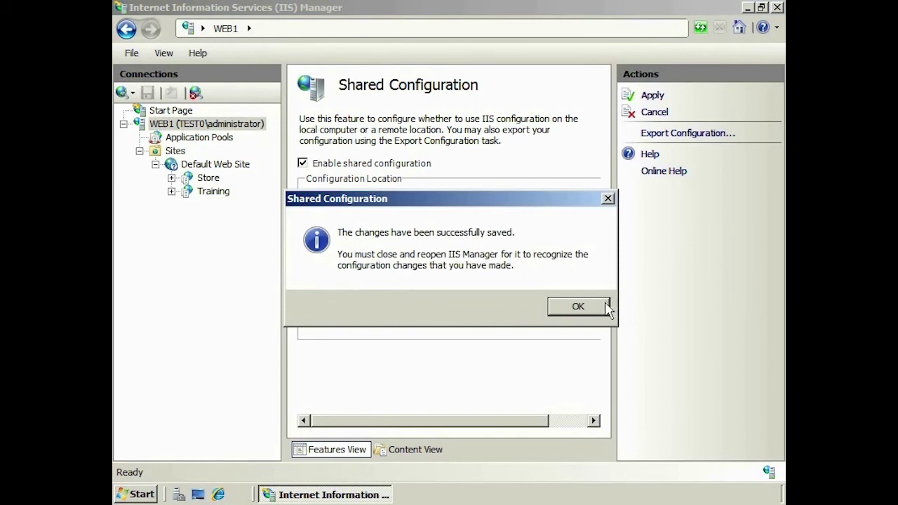
pyautogui.click(608, 308)
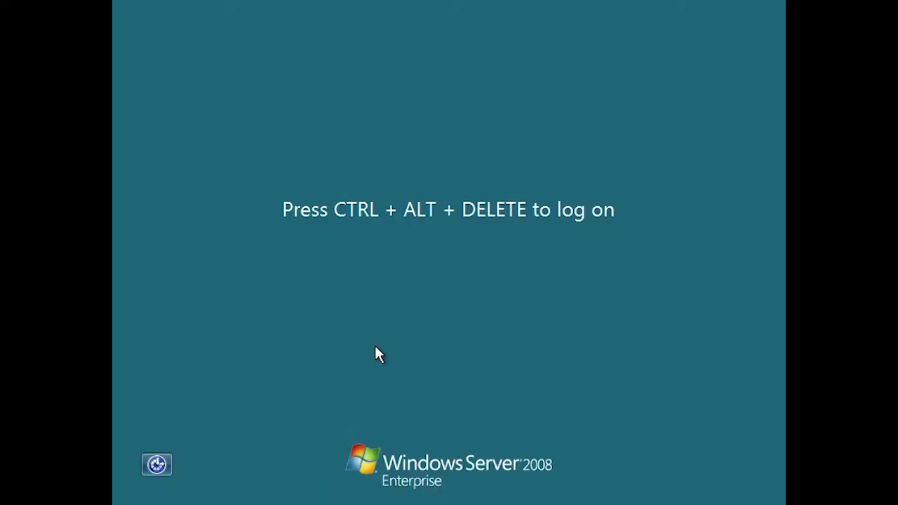
# Sign in to Windows and open IIS Manager on WEBSERVER1 with Sites expanded
pyautogui.hotkey('ctrl', 'alt', 'Delete')
pyautogui.write('**********')
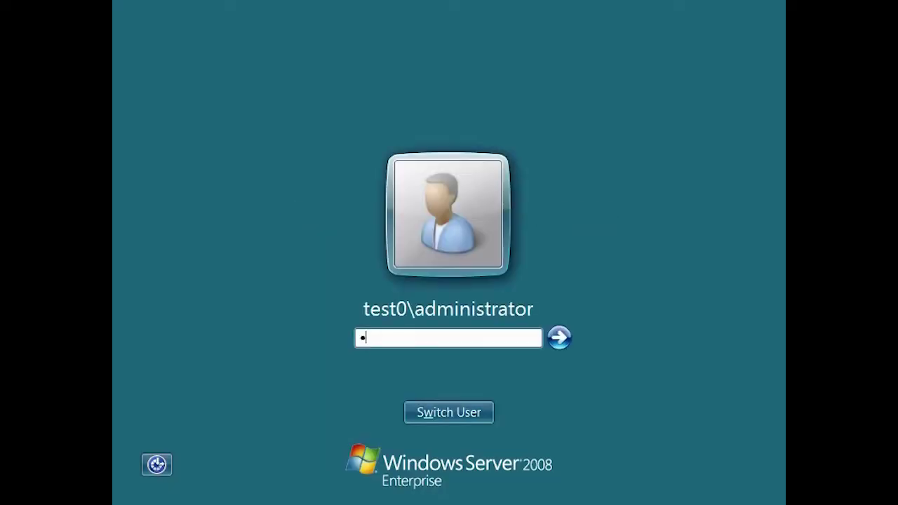
pyautogui.press('Return')
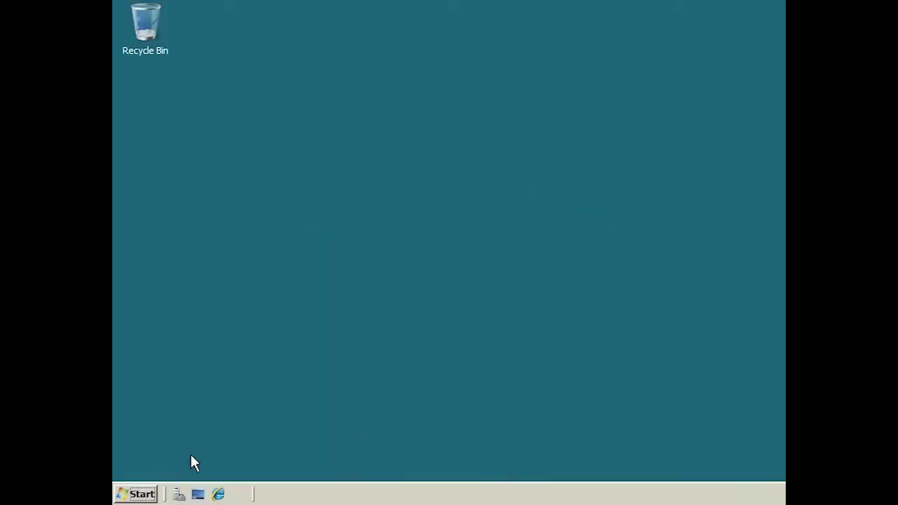
pyautogui.click(147, 494)
pyautogui.click(299, 153)
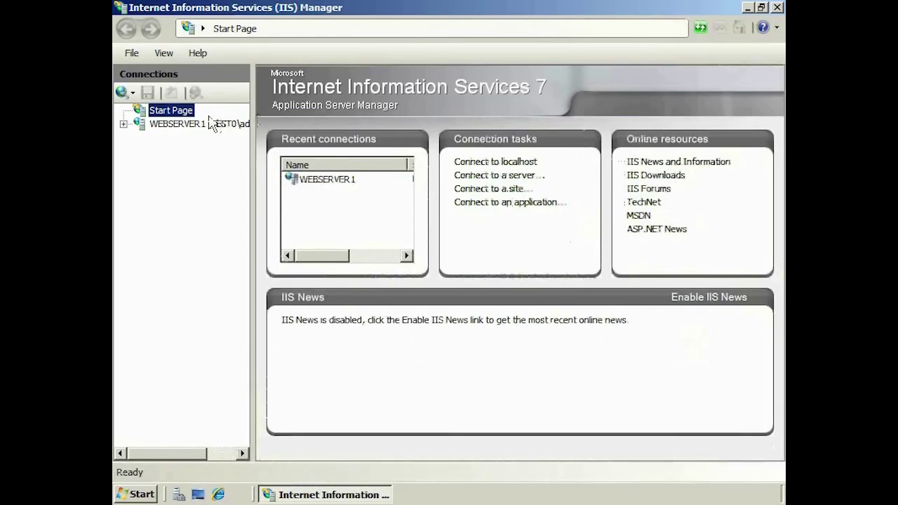
pyautogui.click(171, 124)
pyautogui.click(139, 151)
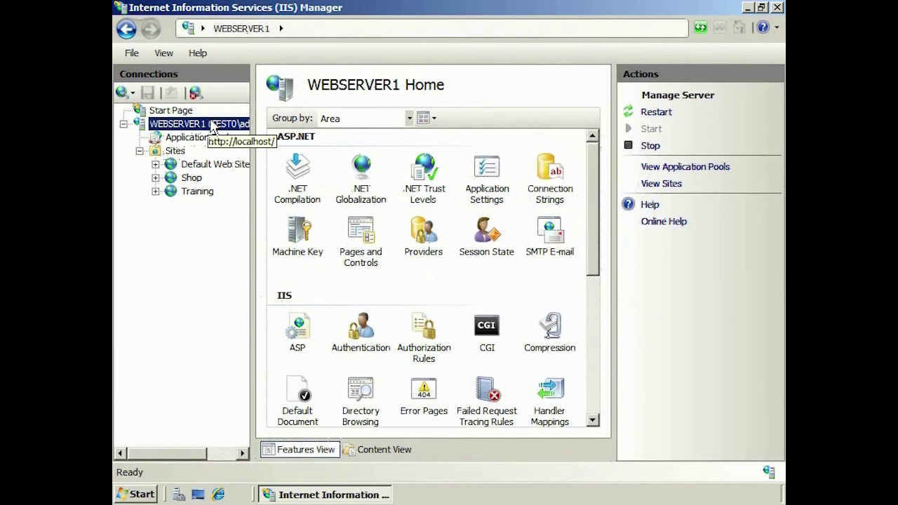
# Enable shared configuration from \app1\iisconfig with user Administrator and the confirmed account password
pyautogui.moveTo(595, 162); pyautogui.dragTo(605, 359)
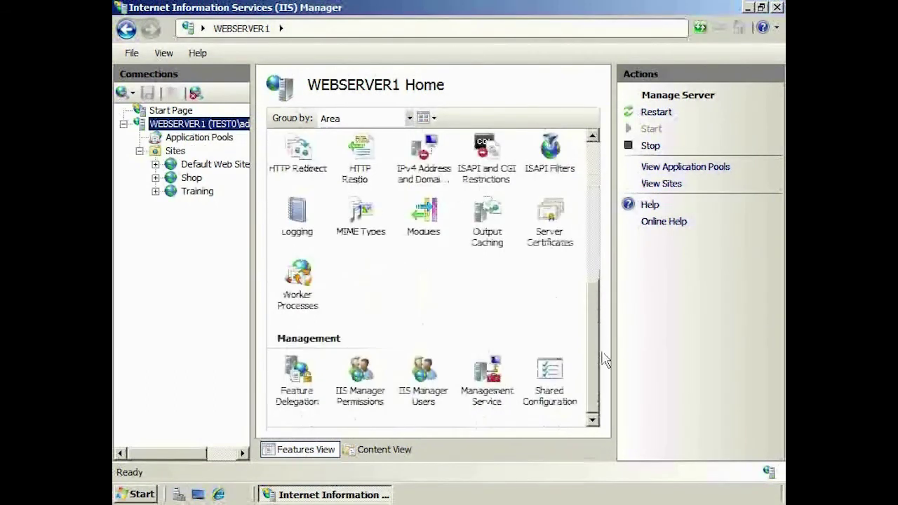
pyautogui.click(568, 385)
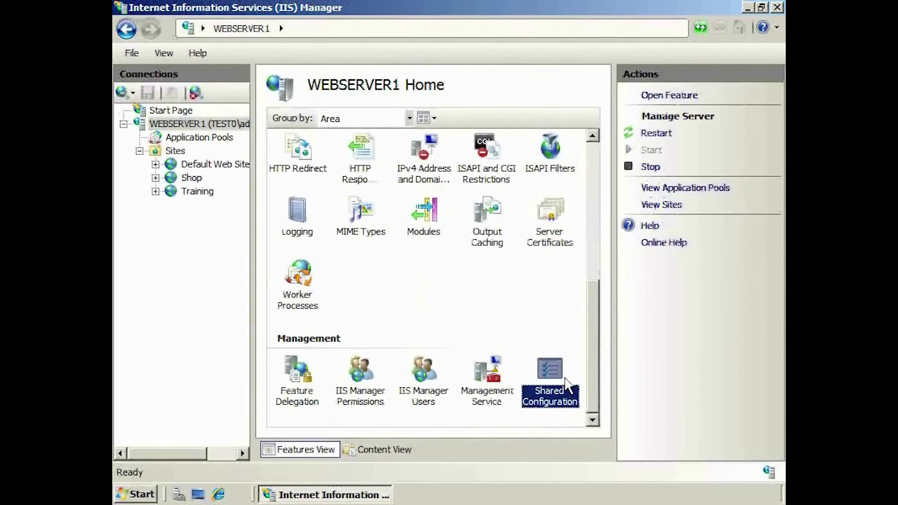
pyautogui.doubleClick(566, 384)
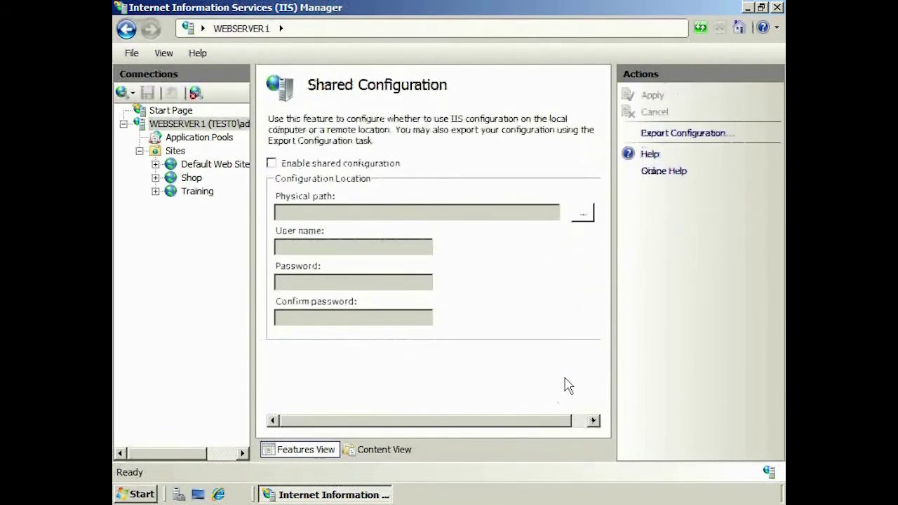
pyautogui.click(351, 168)
pyautogui.click(362, 211)
pyautogui.write('\\app1\\iisconfig')
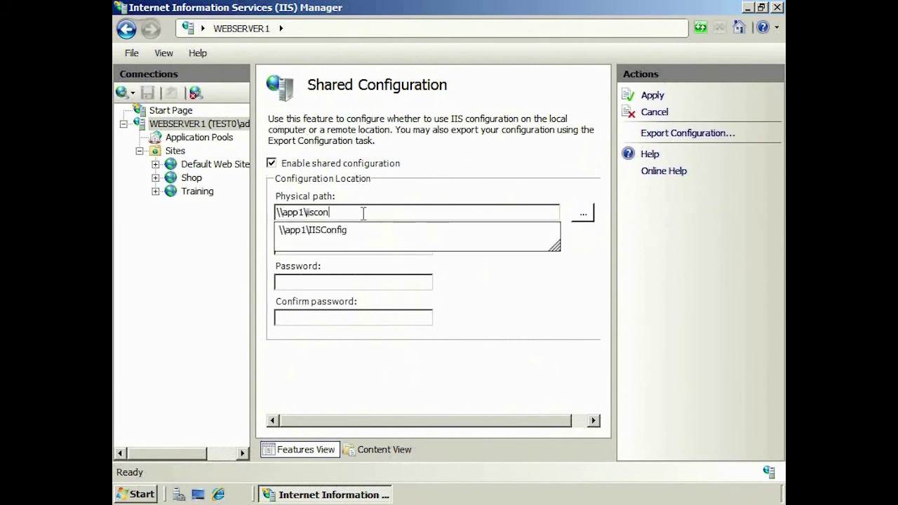
pyautogui.press('Tab')
pyautogui.write('Administrator')
pyautogui.press('Tab')
pyautogui.write('•••••••••')
pyautogui.press('Tab')
pyautogui.write('•••••••••')
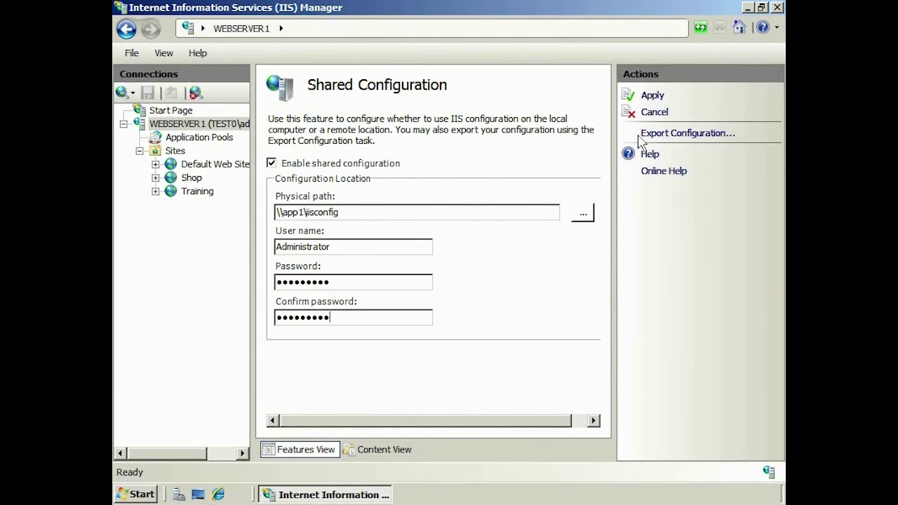
# Apply the settings with the encryption key password, accept the notices, and close IIS Manager
pyautogui.click(653, 96)
pyautogui.write('•••••••••••')
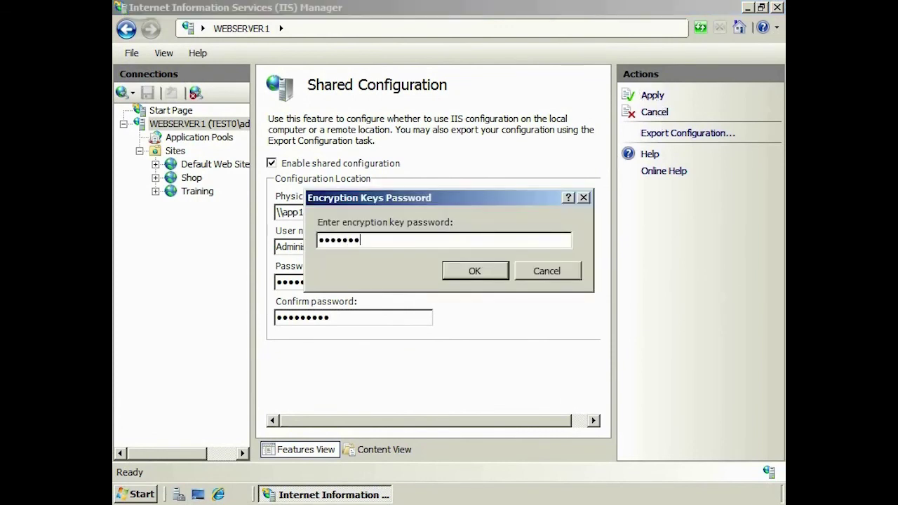
pyautogui.click(502, 273)
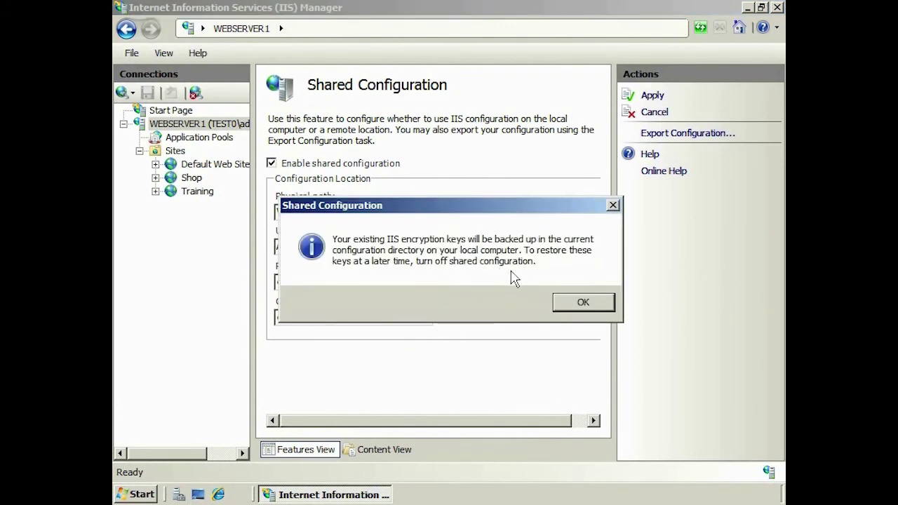
pyautogui.click(606, 303)
pyautogui.click(606, 319)
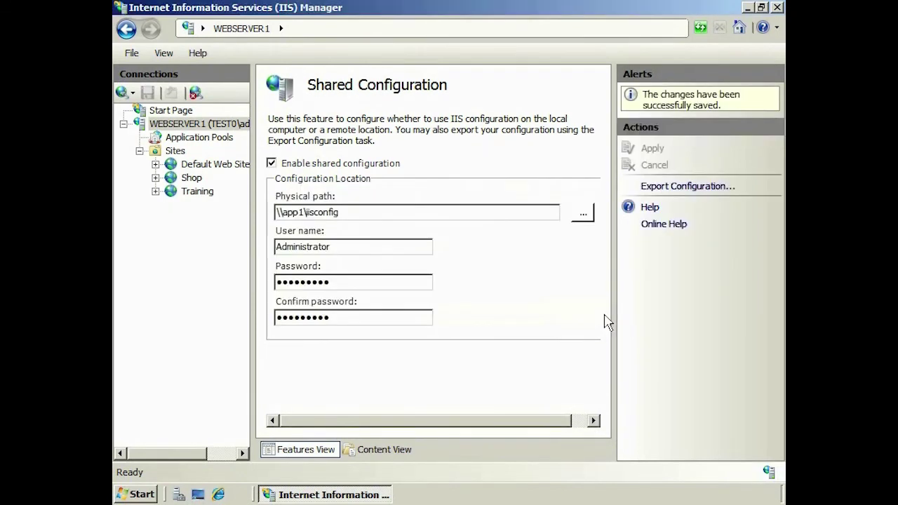
pyautogui.click(777, 7)
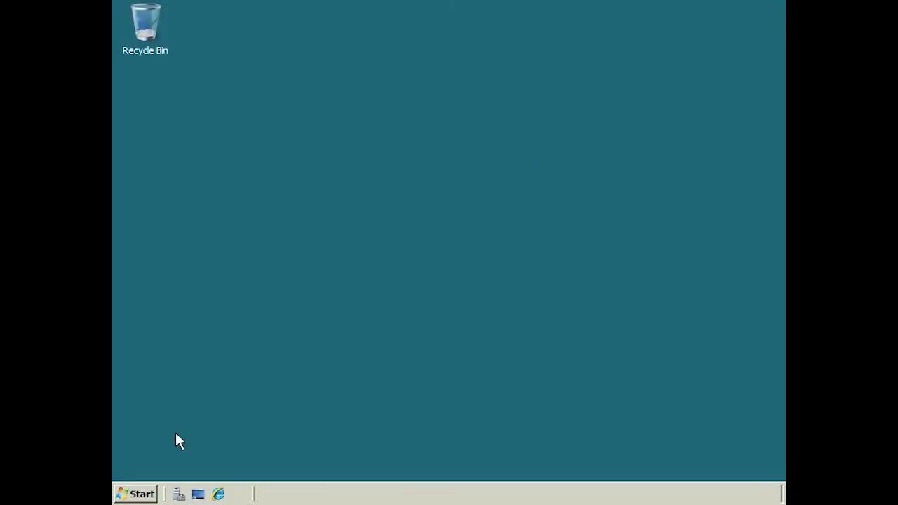
# Relaunch IIS Manager and expand WEBSERVER1's Sites and Default Web Site
pyautogui.click(135, 494)
pyautogui.click(199, 153)
pyautogui.click(168, 124)
pyautogui.click(141, 150)
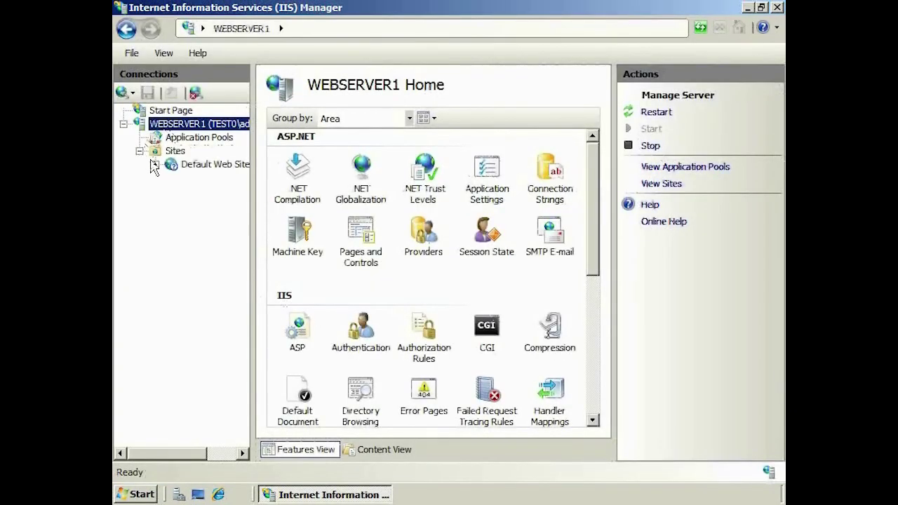
pyautogui.click(153, 164)
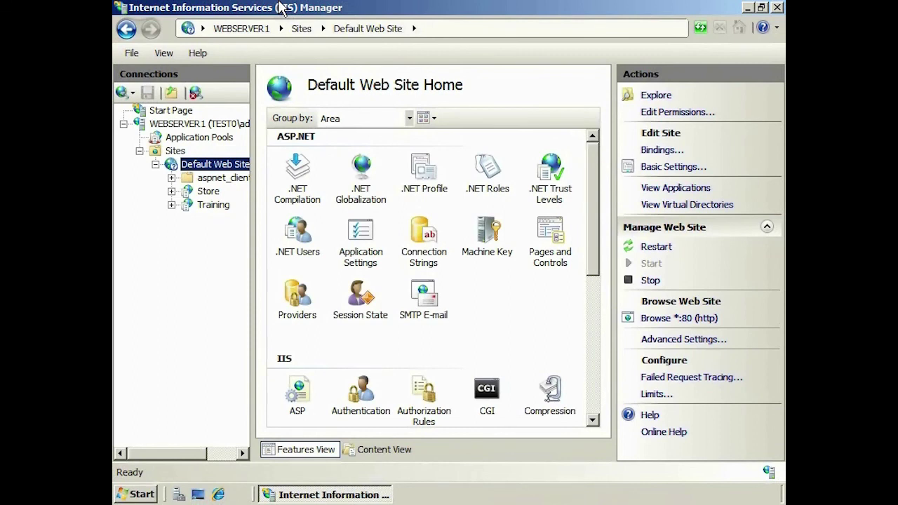
# Add an application 'test' at c:\inetpub\test under Default Web Site
pyautogui.rightClick(192, 164)
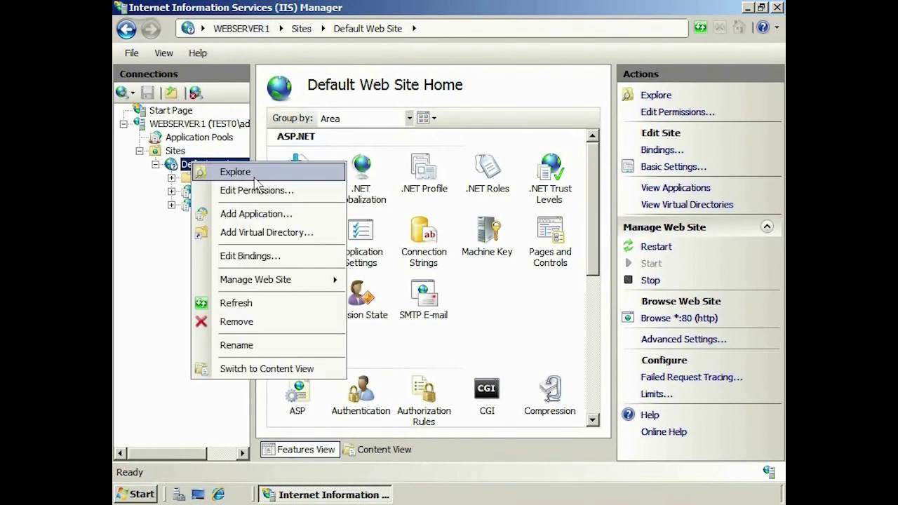
pyautogui.click(315, 214)
pyautogui.write('test')
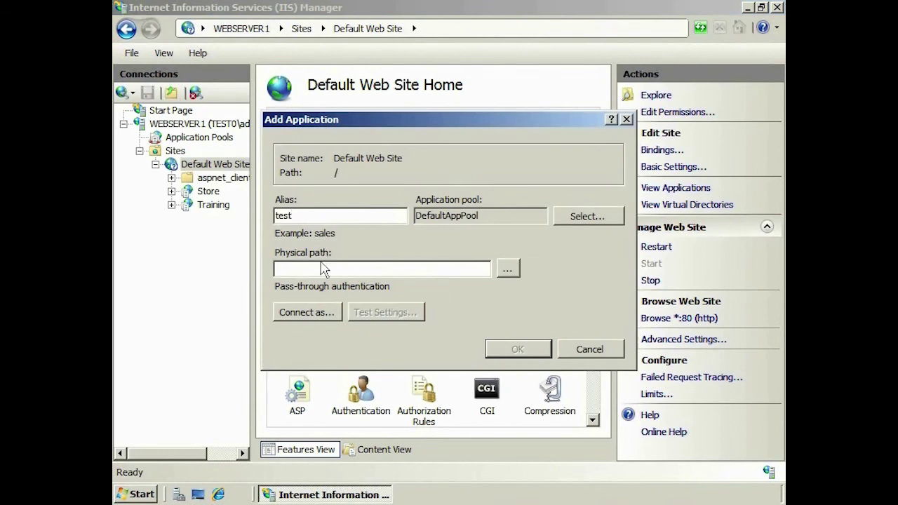
pyautogui.click(322, 269)
pyautogui.write('c:\\inetpub\\test')
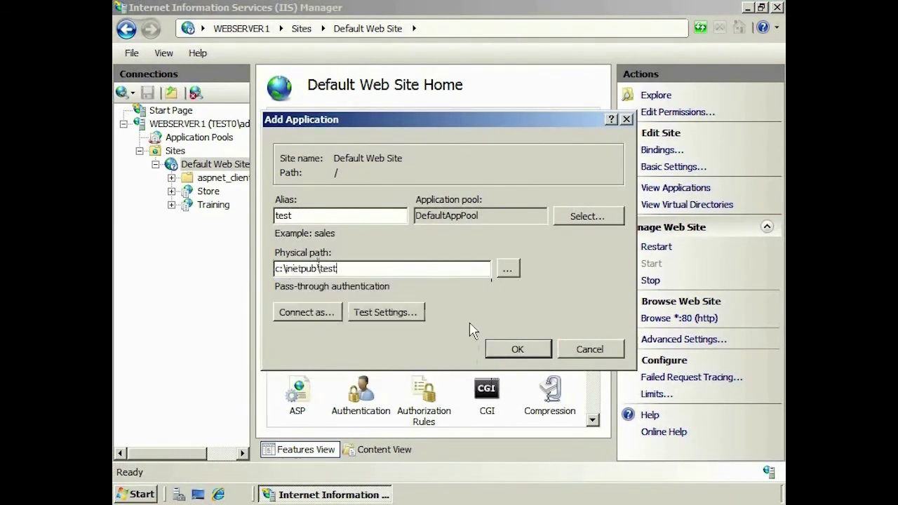
pyautogui.click(517, 348)
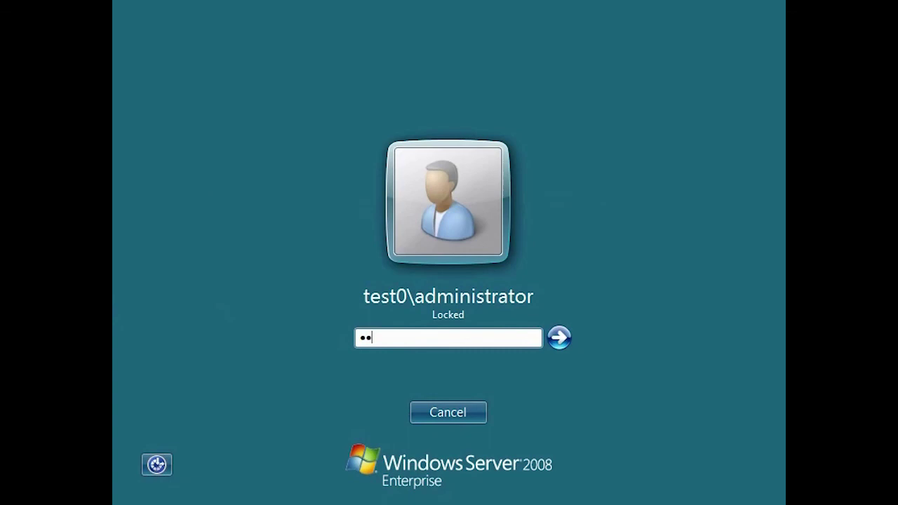
# Unlock the WEB1 session and refresh its Default Web Site to show synchronized applications
pyautogui.write('••••••••')
pyautogui.press('Return')
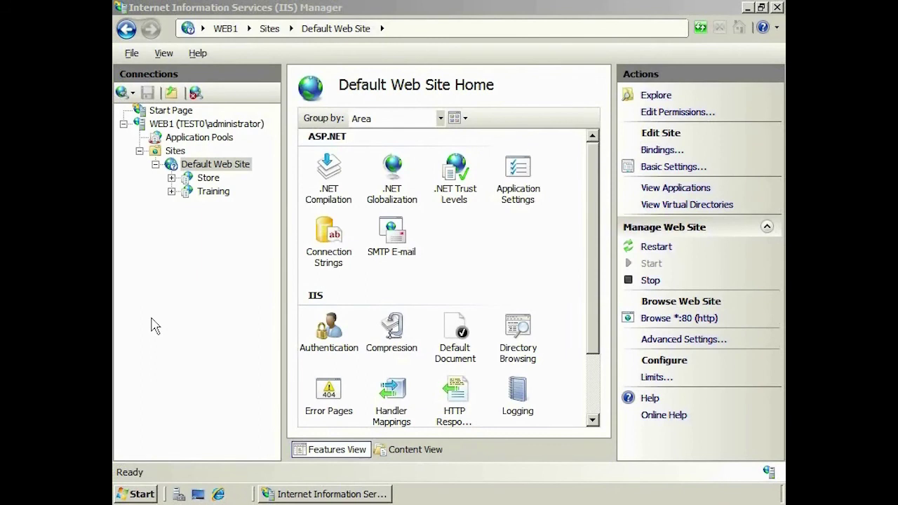
pyautogui.rightClick(219, 168)
pyautogui.click(253, 310)
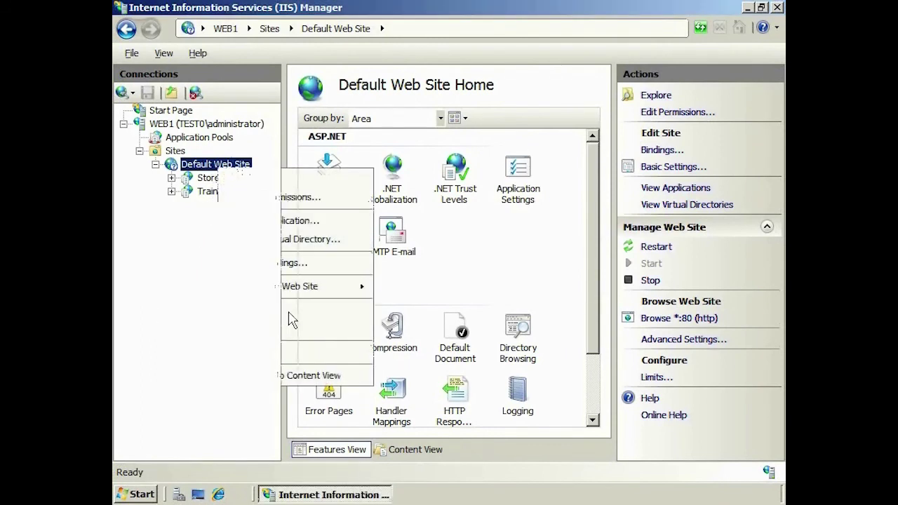